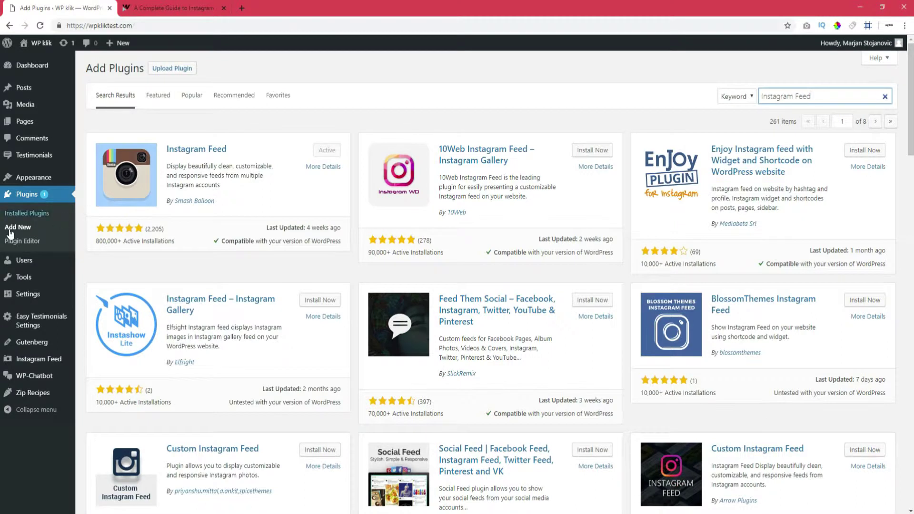
Step: Highlight the 'Instagram Feed' search term, where the Smash Balloon plugin already shows Active
left_click_drag(826, 93, 758, 97)
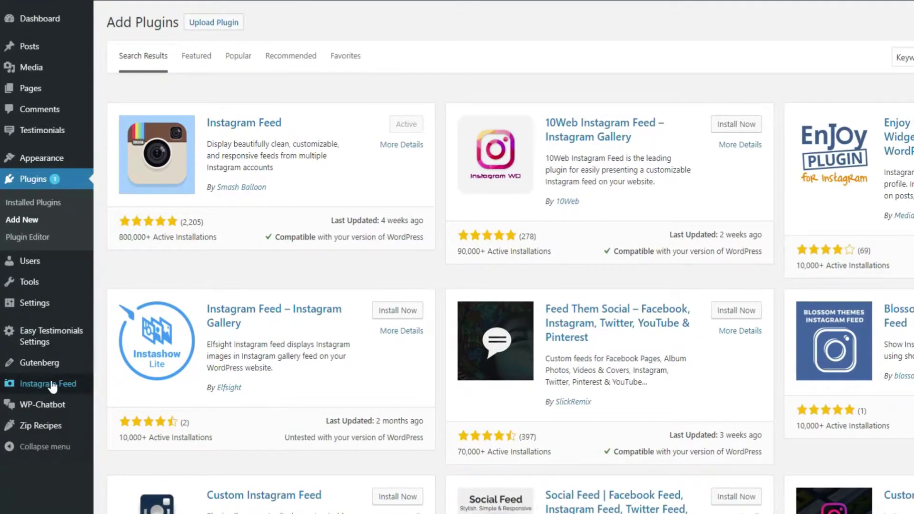
Step: Open the Instagram Feed settings and connect an Instagram account as the feed source
left_click(50, 384)
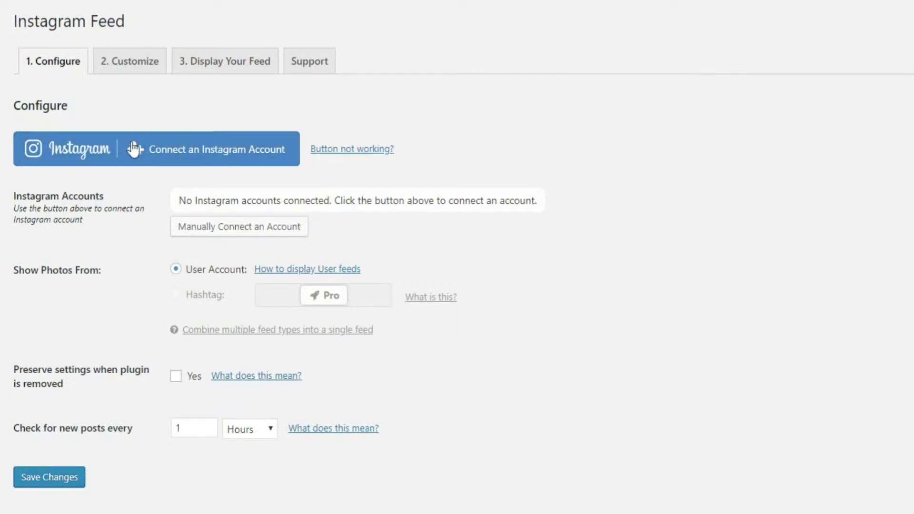
left_click(192, 152)
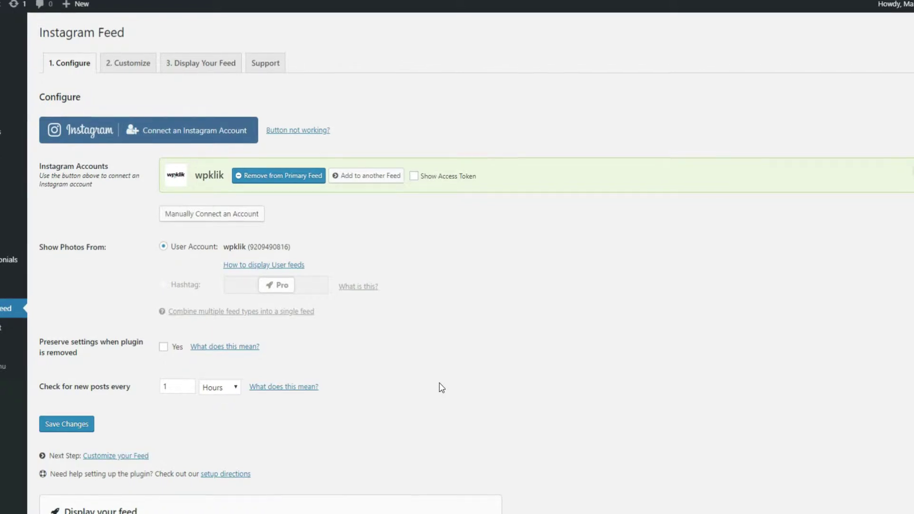
Step: Keep settings on plugin removal and set the new-posts check interval to 30 Minutes
left_click(165, 349)
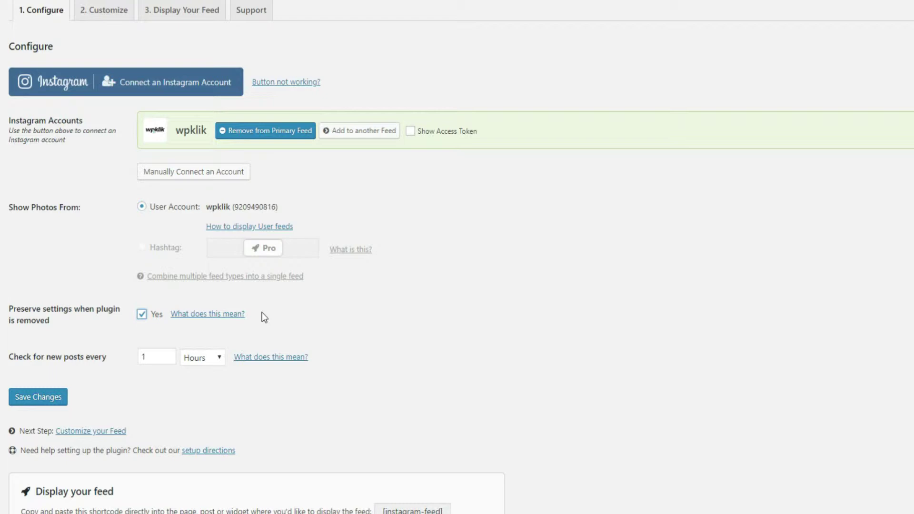
double_click(146, 356)
key("BackSpace")
type("30")
left_click(204, 361)
left_click(198, 373)
scroll(358, 352, "down", 5)
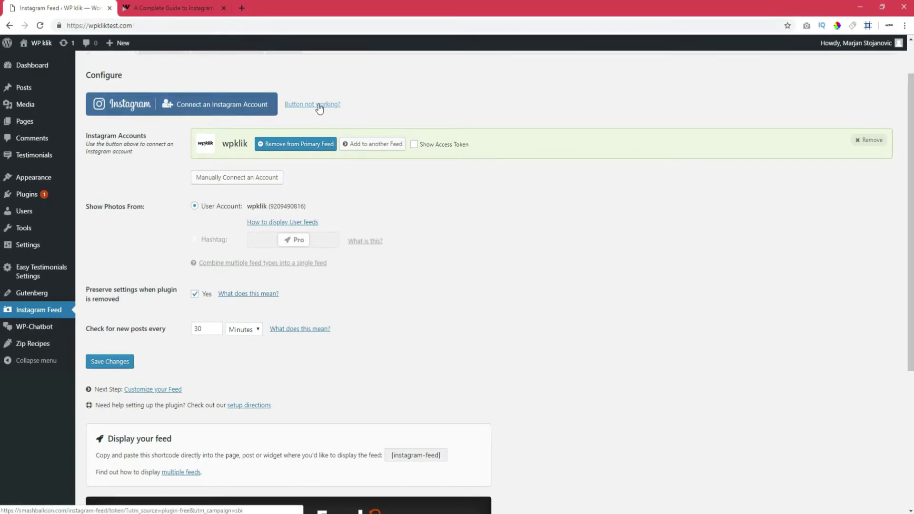
scroll(395, 238, "up", 1)
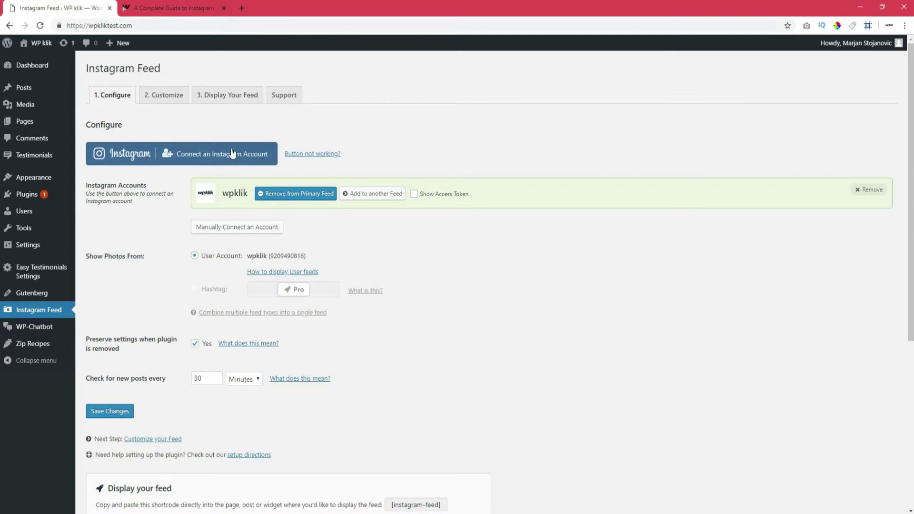
Step: Open the Customize tab and review the Width (100), Height and Number of Photos fields
left_click(167, 95)
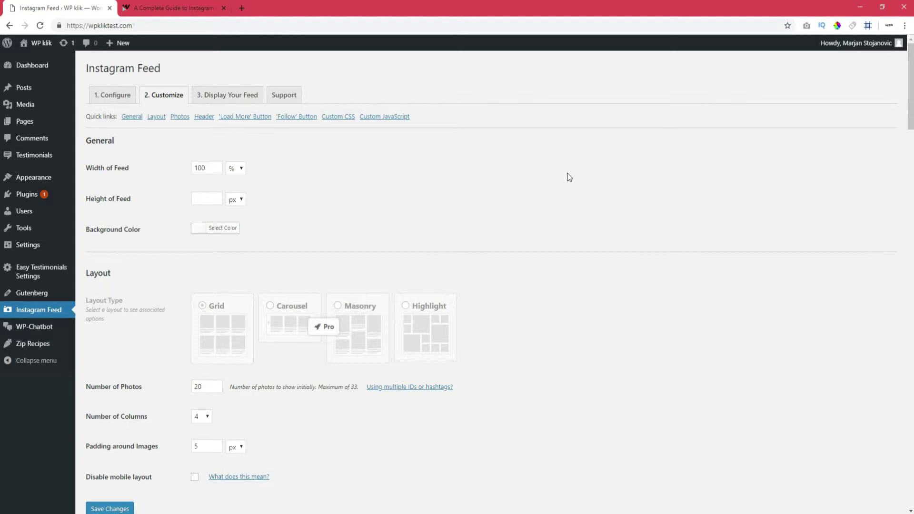
left_click_drag(219, 168, 171, 167)
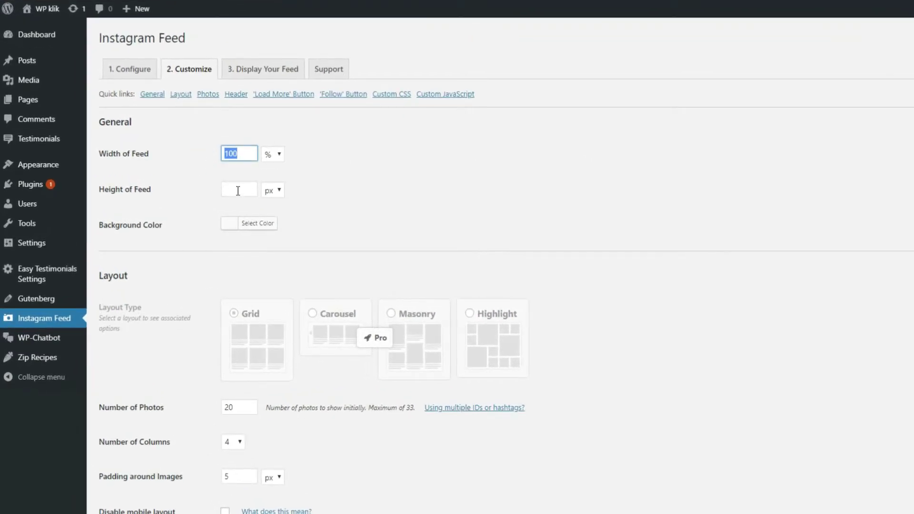
left_click(238, 190)
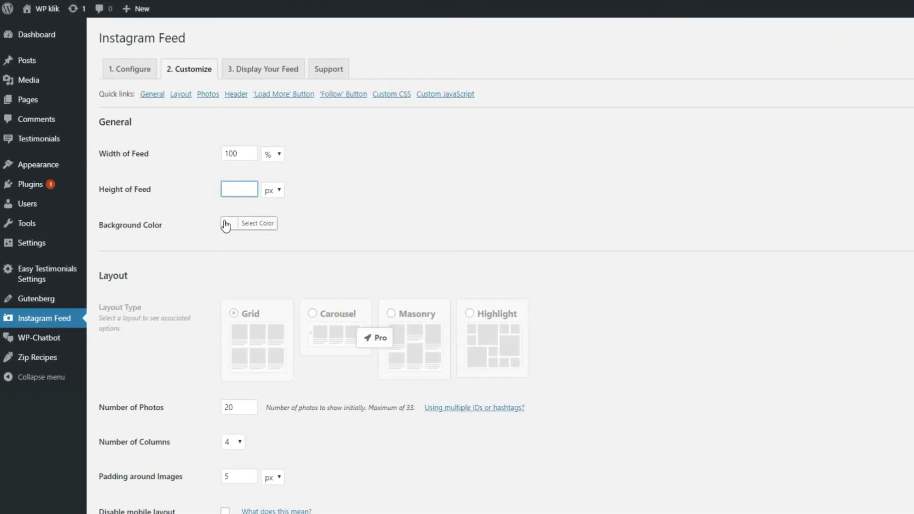
scroll(333, 297, "down", 5)
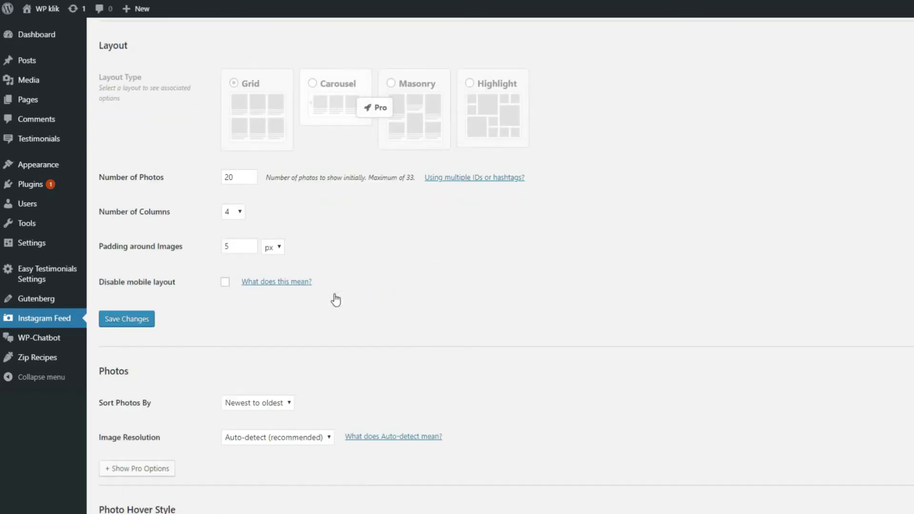
left_click_drag(240, 178, 215, 178)
left_click(489, 229)
scroll(681, 310, "up", 5)
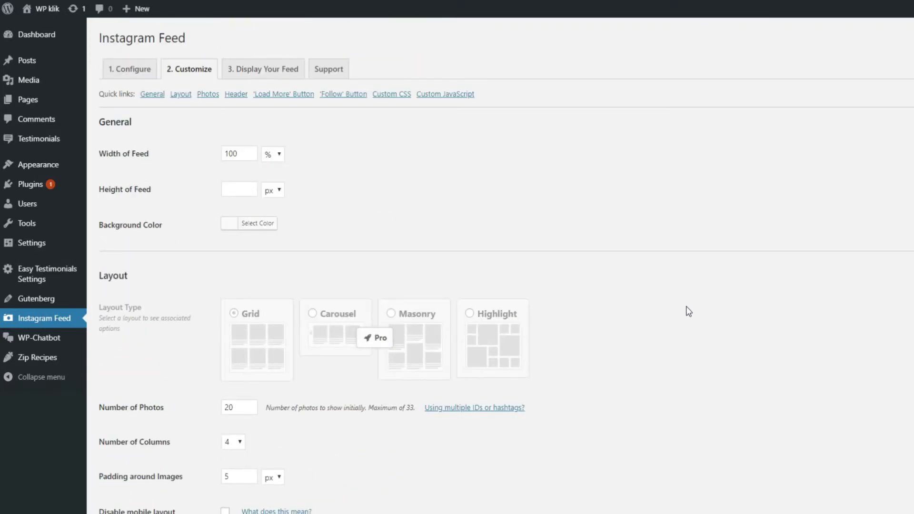
scroll(166, 507, "down", 2)
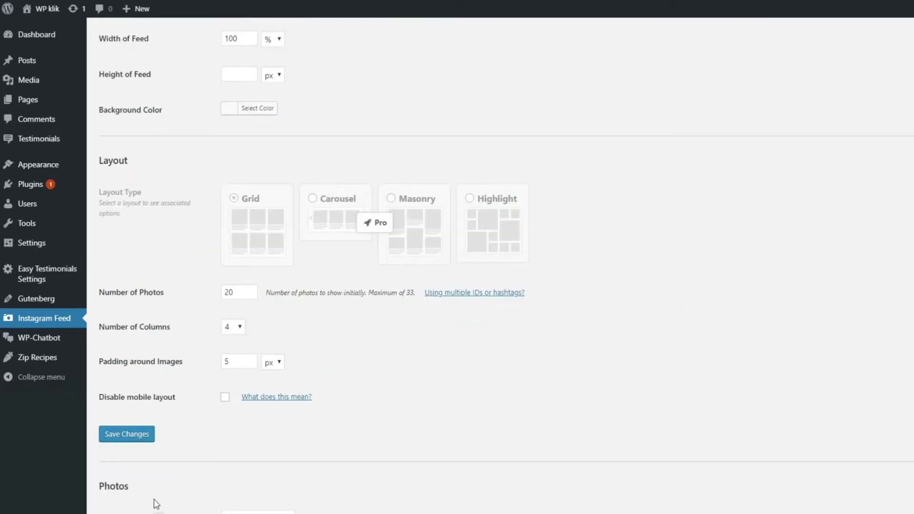
scroll(595, 304, "up", 2)
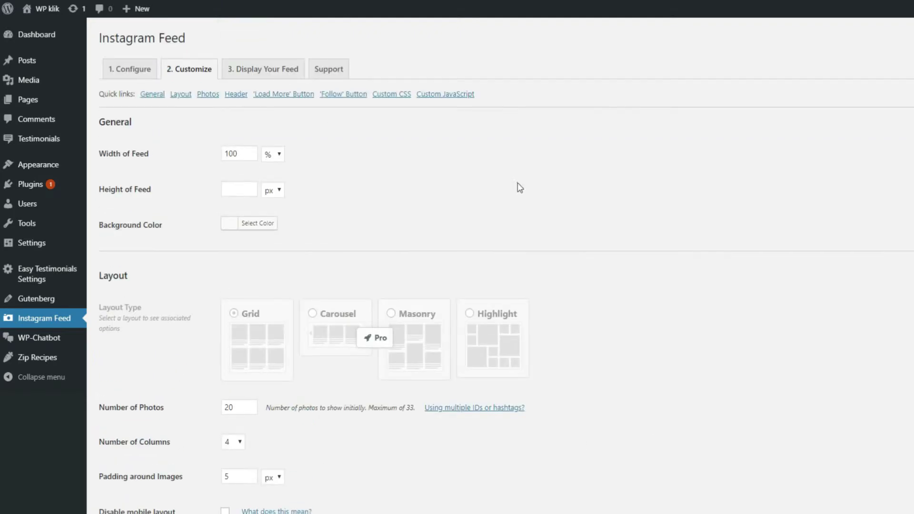
Step: Open Display Your Feed, select the [instagram-feed] shortcode, and scroll through the options table
left_click(255, 70)
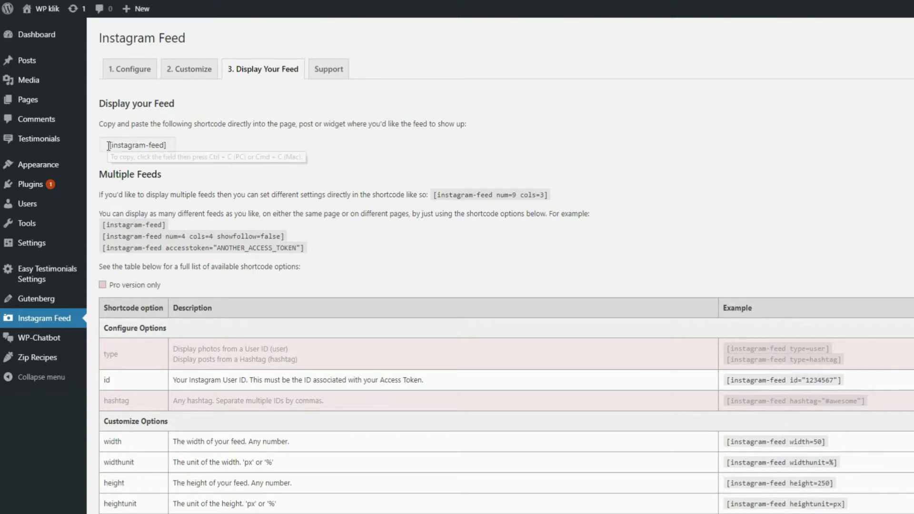
left_click(177, 148)
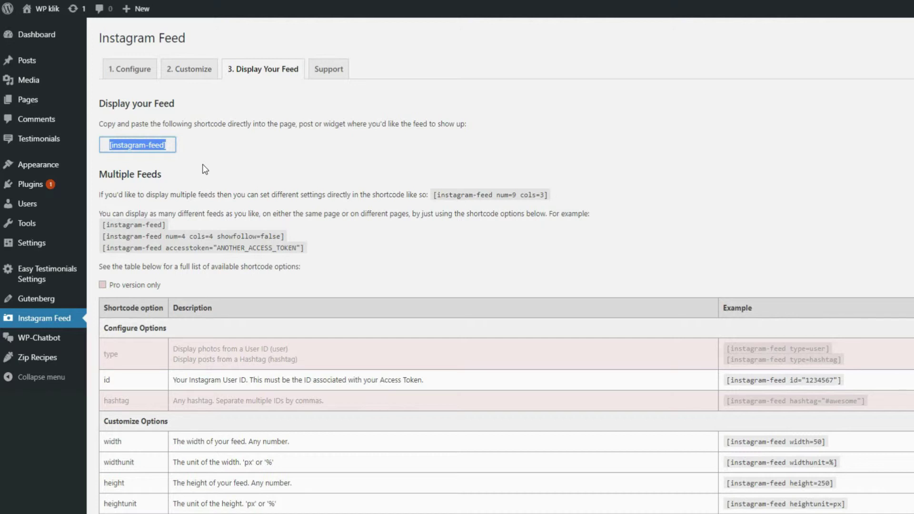
left_click(221, 151)
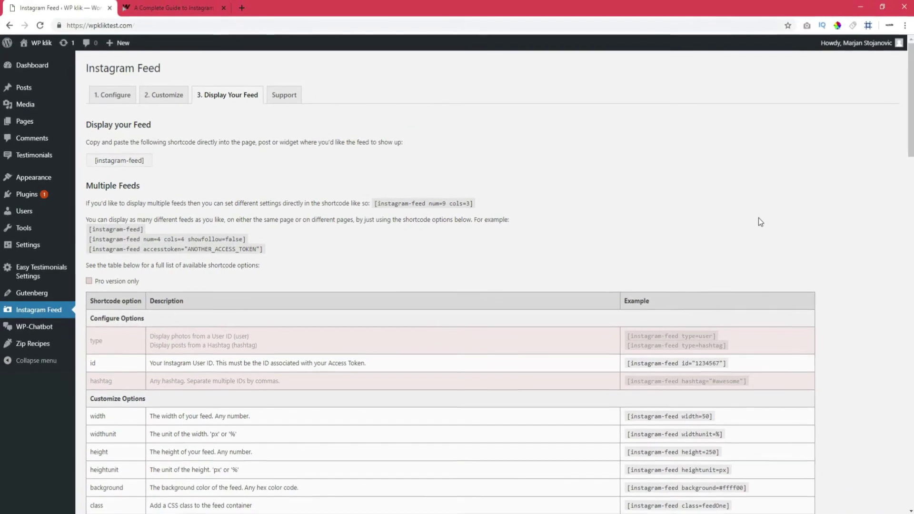
scroll(882, 263, "down", 12)
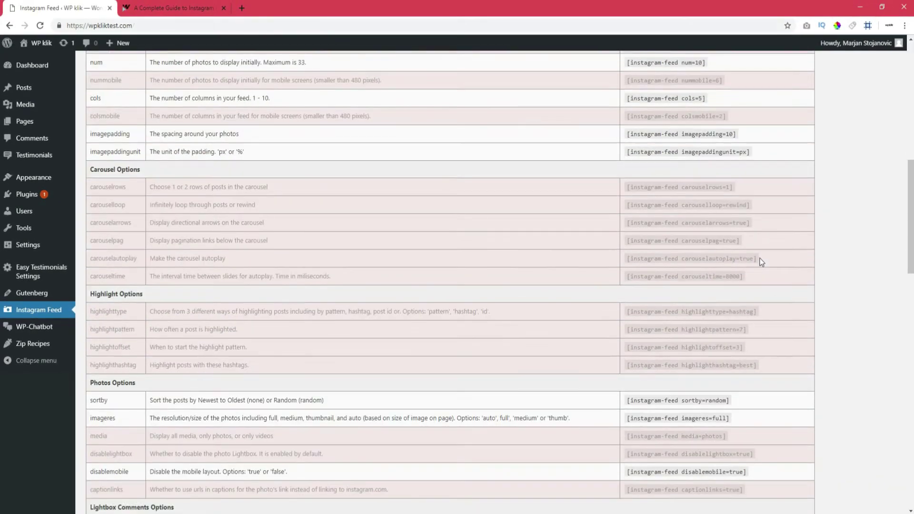
scroll(760, 262, "down", 18)
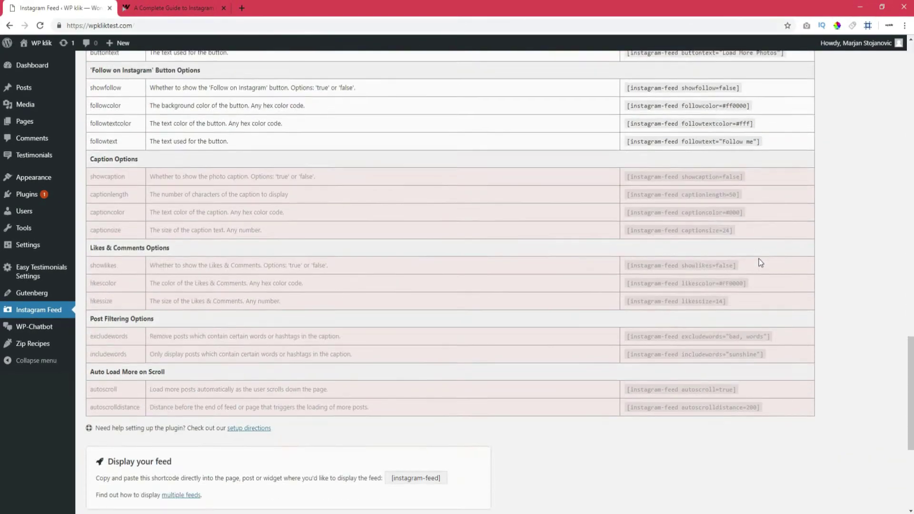
scroll(758, 262, "up", 7)
scroll(757, 263, "up", 10)
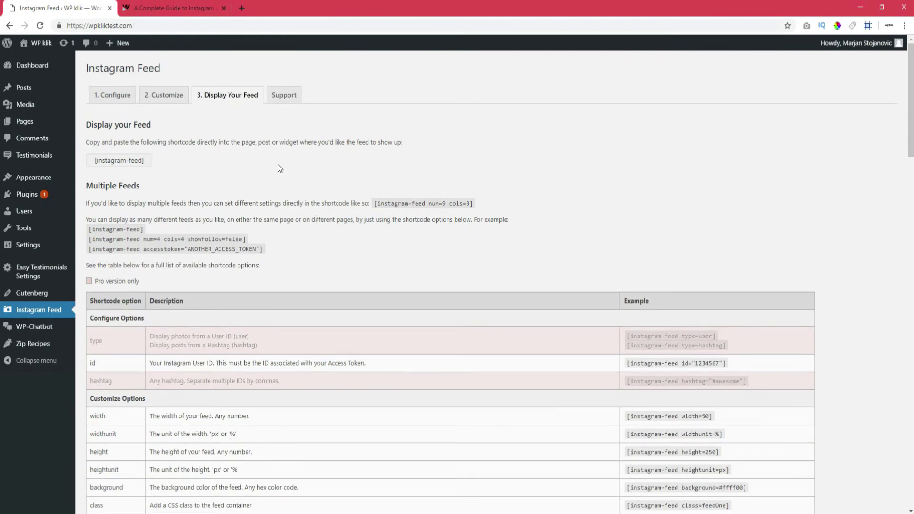
Step: In the guide, highlight the example shortcode's width, num, cols, colsmobile=1, showheader and showfollow options
left_click(179, 6)
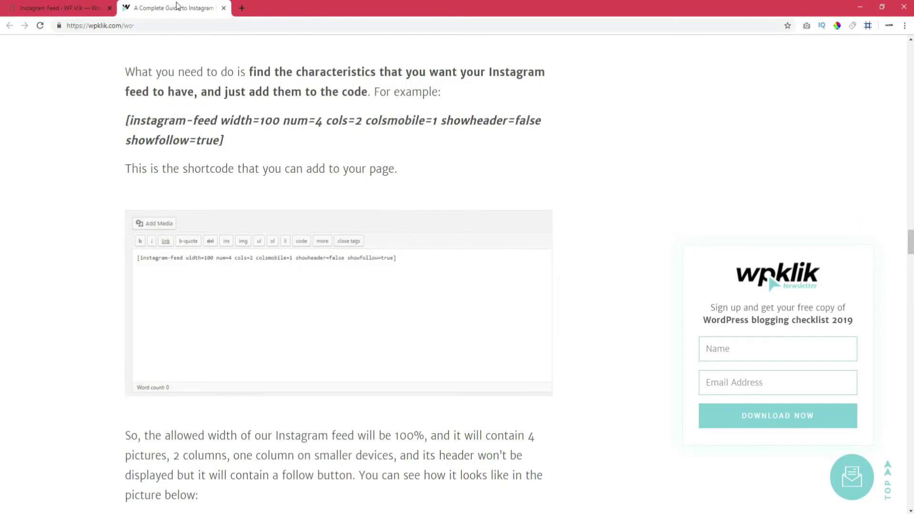
left_click_drag(126, 121, 227, 143)
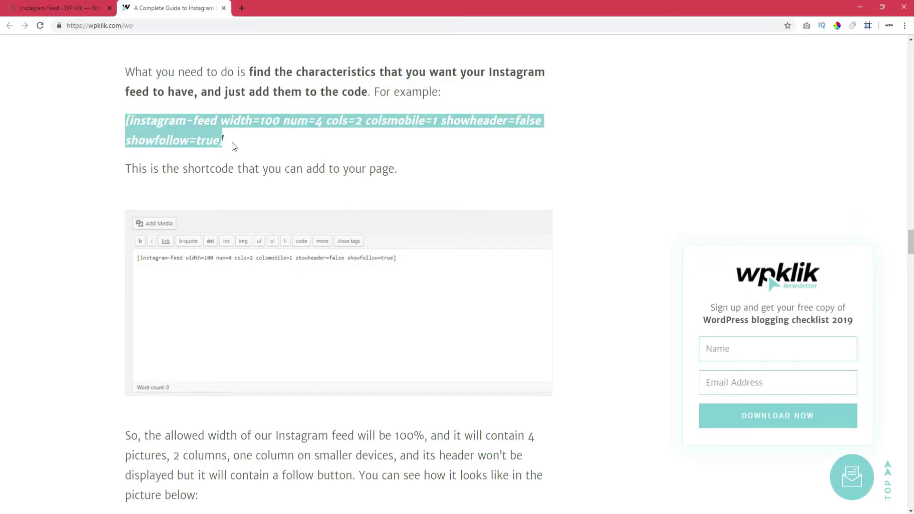
left_click(234, 146)
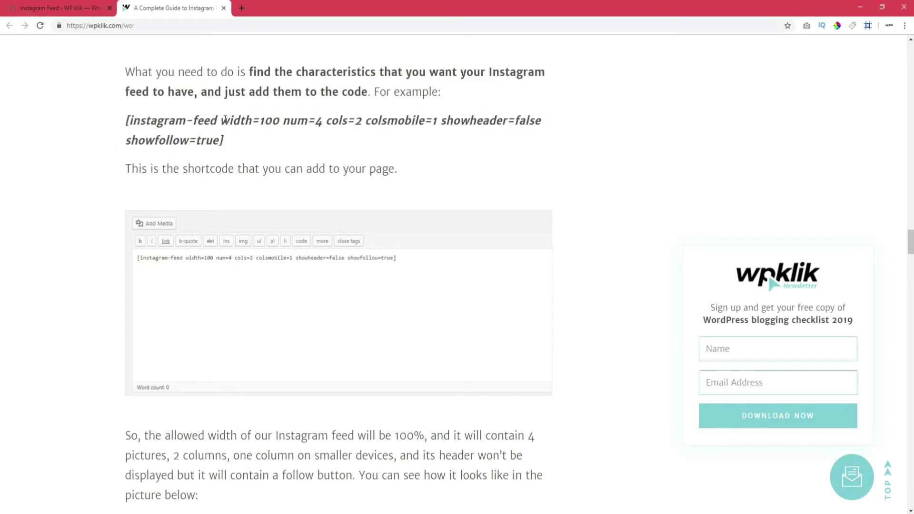
left_click_drag(225, 119, 309, 121)
left_click(291, 158)
left_click_drag(326, 119, 368, 120)
left_click_drag(441, 120, 365, 120)
left_click_drag(442, 120, 226, 140)
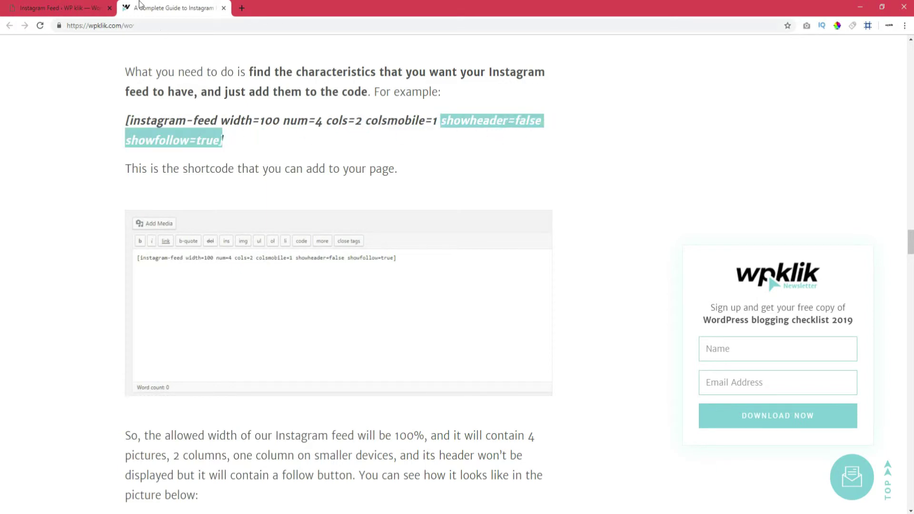
Step: Highlight the showbutton=false shortcode that hides Load More and scroll to the widget example
scroll(267, 289, "down", 9)
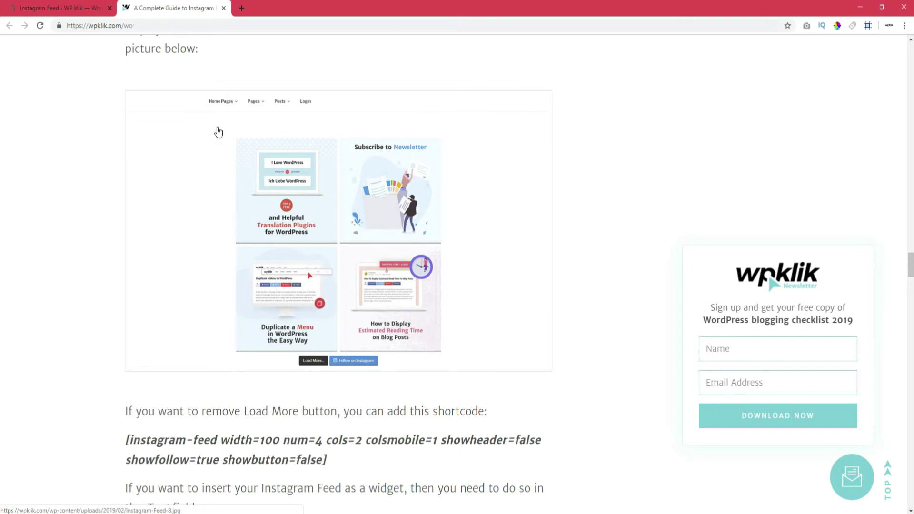
scroll(160, 265, "down", 5)
scroll(162, 270, "down", 2)
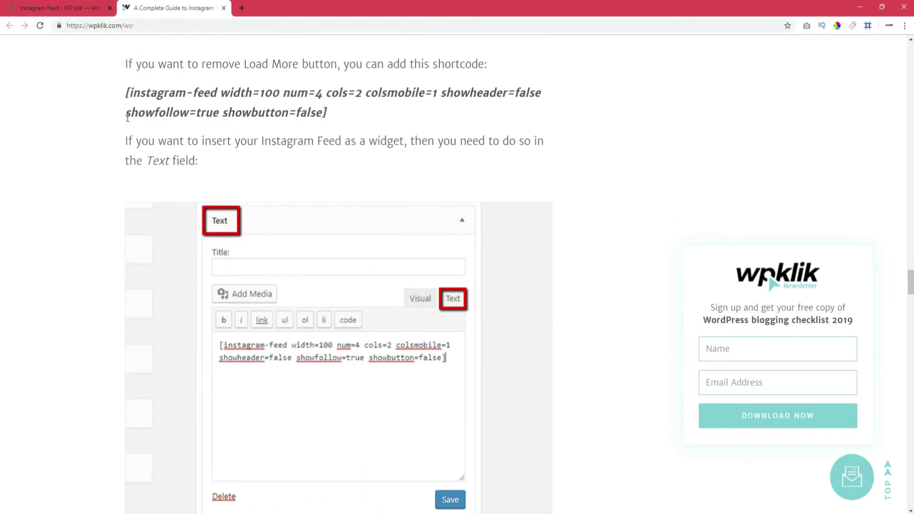
left_click_drag(126, 93, 326, 114)
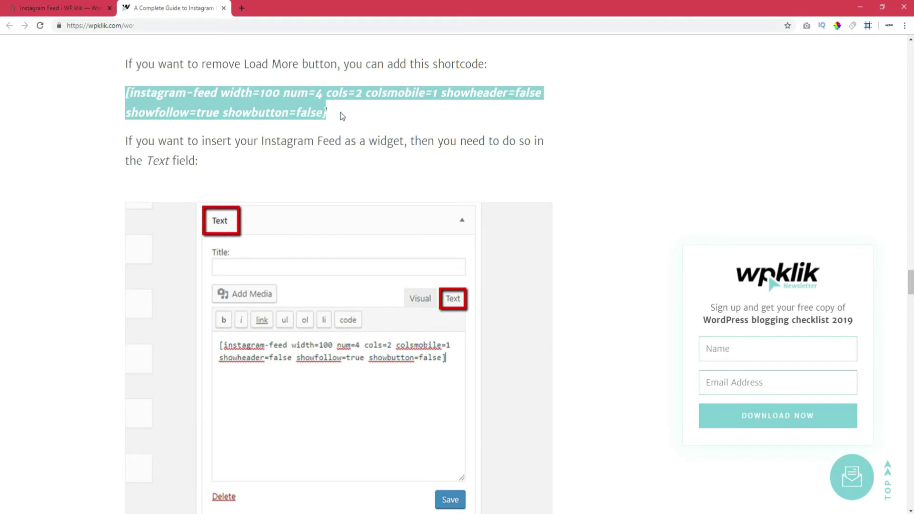
left_click(342, 116)
scroll(630, 192, "down", 3)
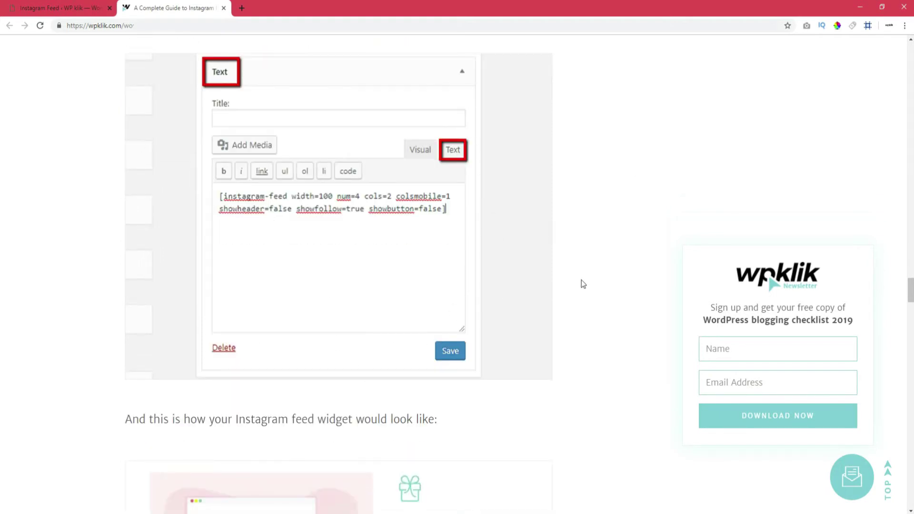
scroll(612, 281, "down", 5)
scroll(613, 282, "down", 3)
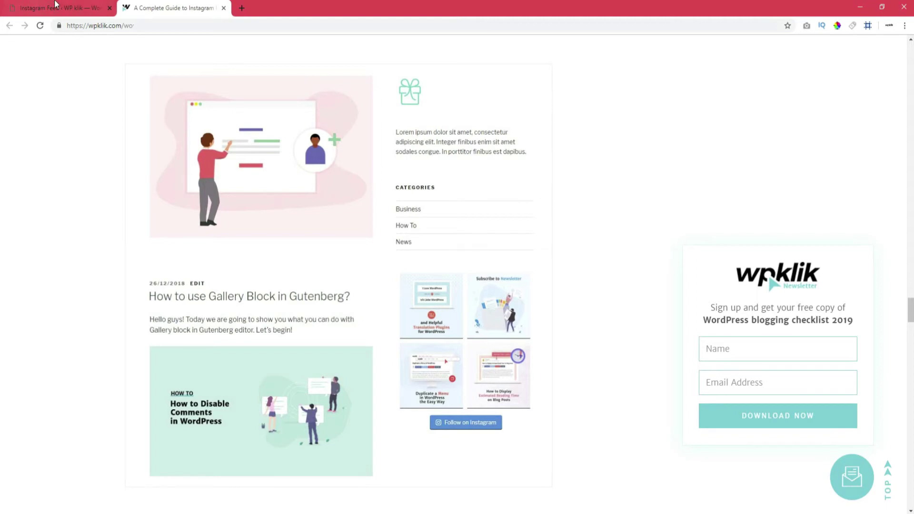
Step: Tick Disable mobile layout in the Instagram Feed Customize tab's Layout section
left_click(41, 7)
left_click(169, 96)
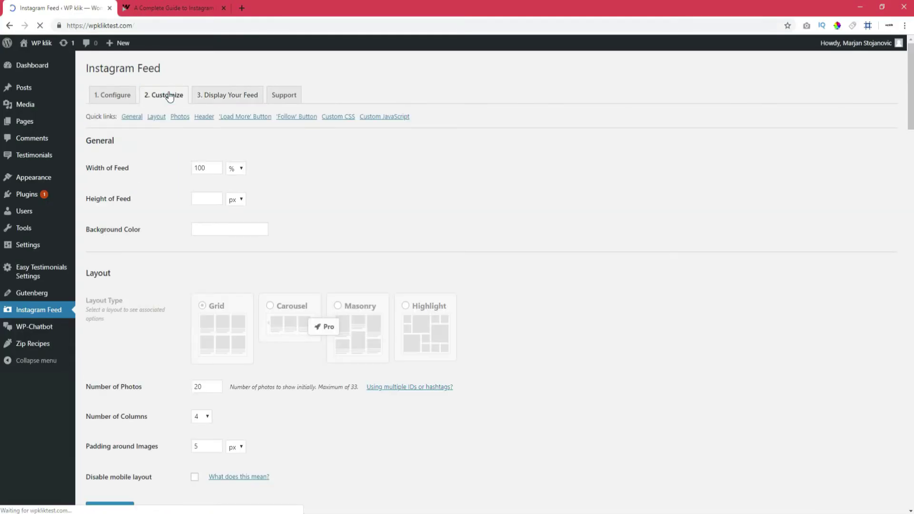
scroll(438, 235, "down", 3)
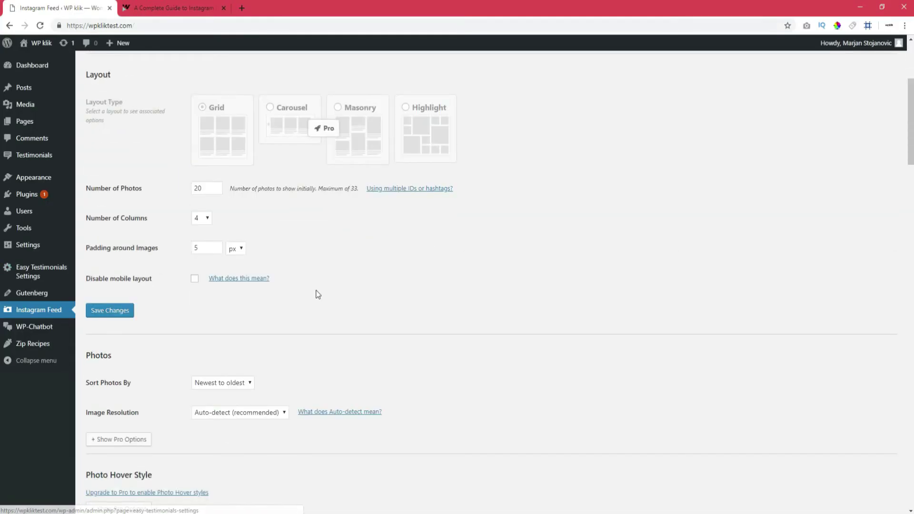
left_click(198, 281)
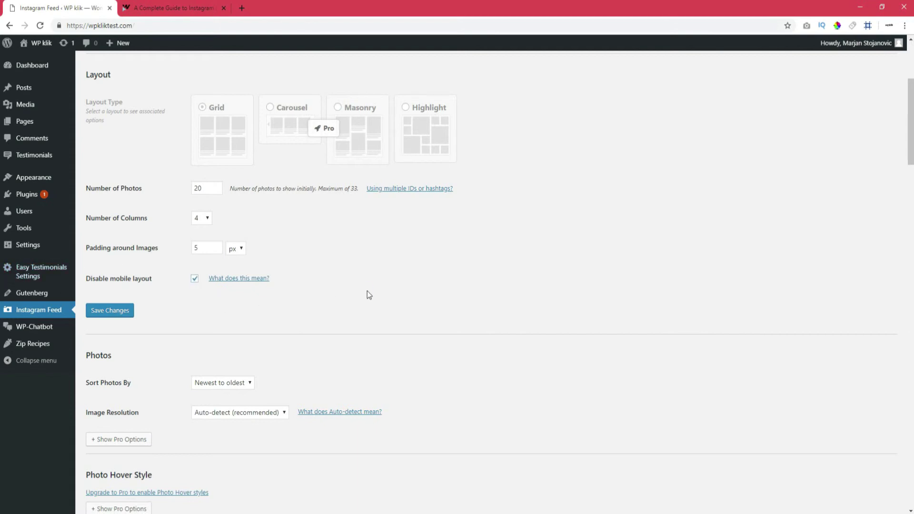
Step: Read the article's mobile layout section, then untick Disable mobile layout in the plugin
left_click(166, 8)
scroll(469, 365, "down", 3)
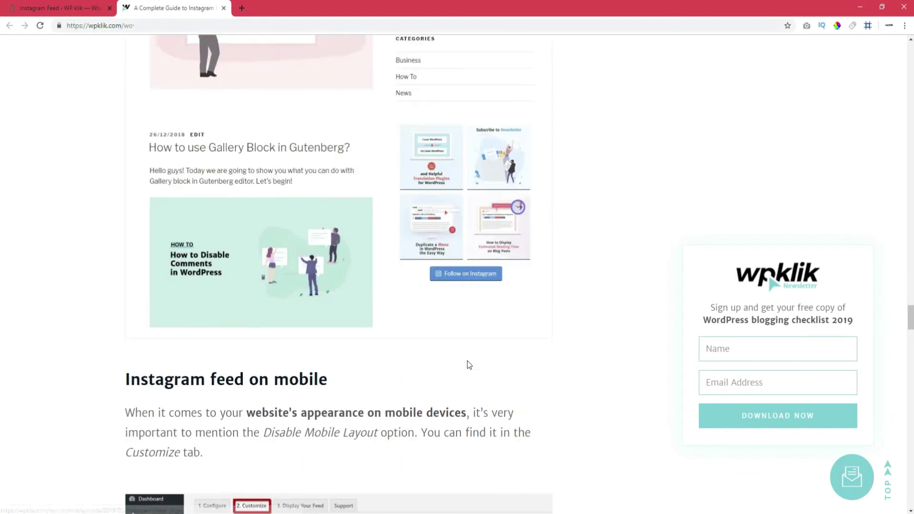
scroll(469, 365, "down", 15)
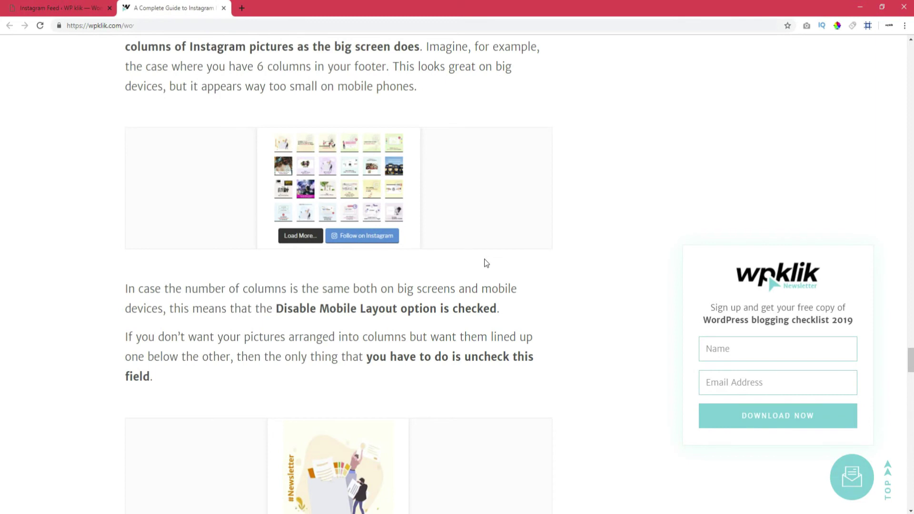
left_click(90, 7)
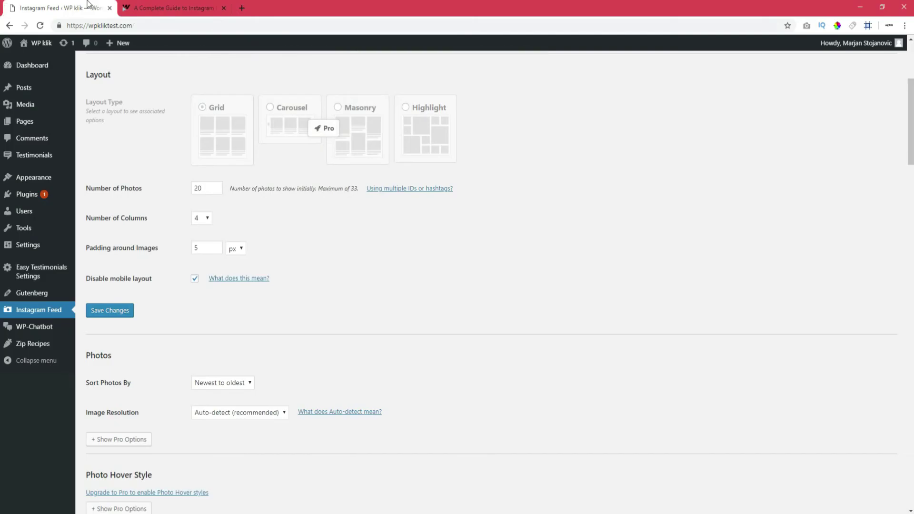
left_click(195, 279)
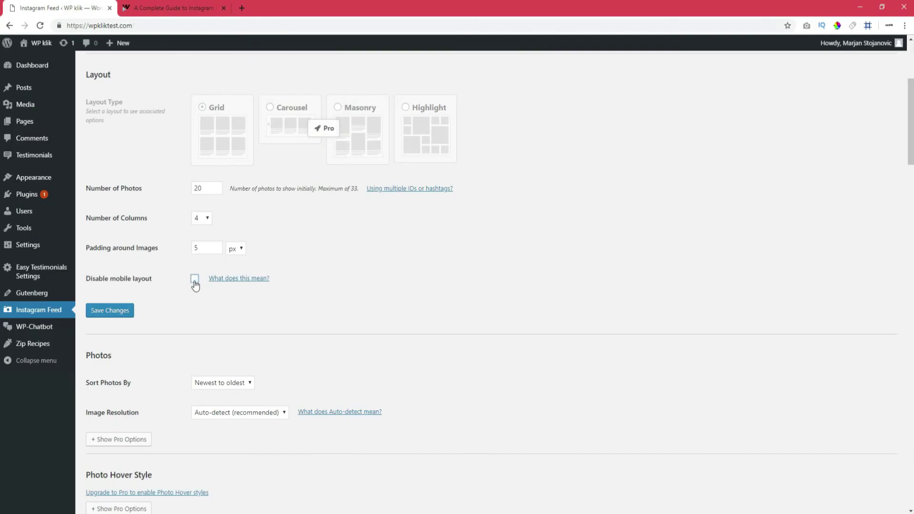
Step: Highlight the disablemobile=true shortcode option in the wpklik.com guide
left_click(183, 4)
scroll(416, 235, "down", 7)
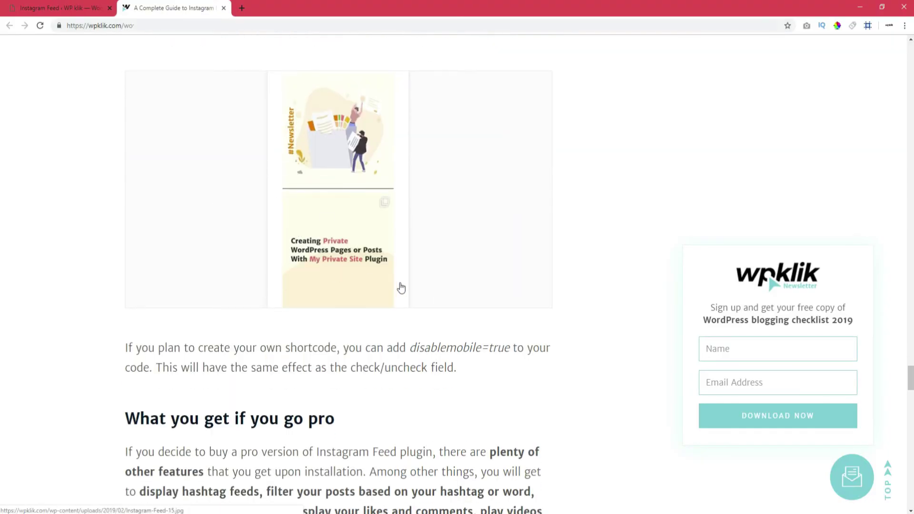
left_click_drag(412, 346, 511, 354)
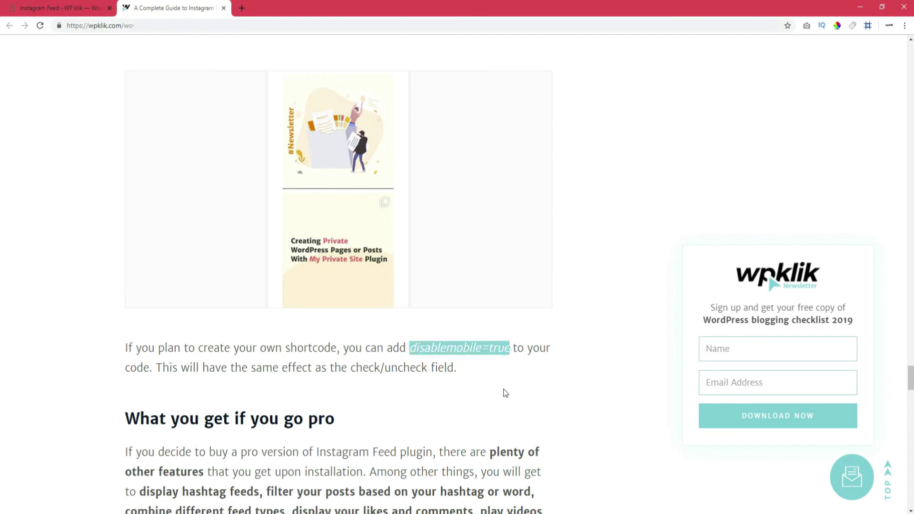